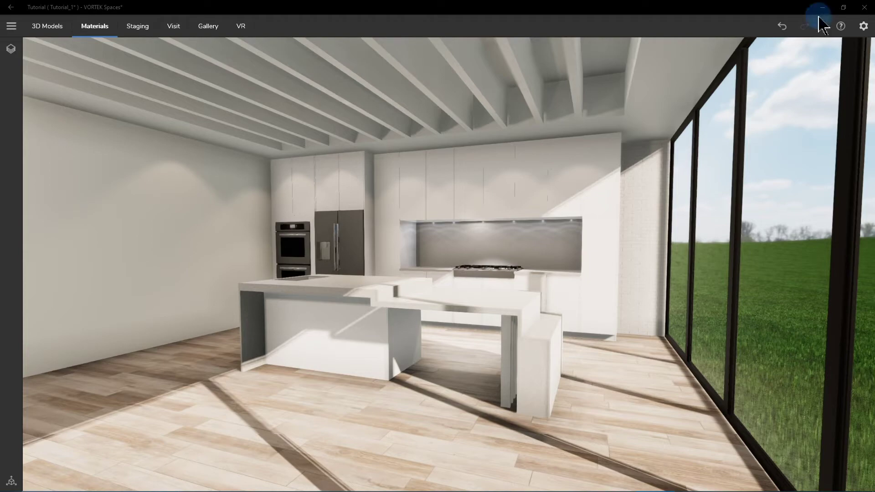
- Zoom the kitchen view in and back out
scroll(597, 110, up, 2)
scroll(595, 102, down, 2)
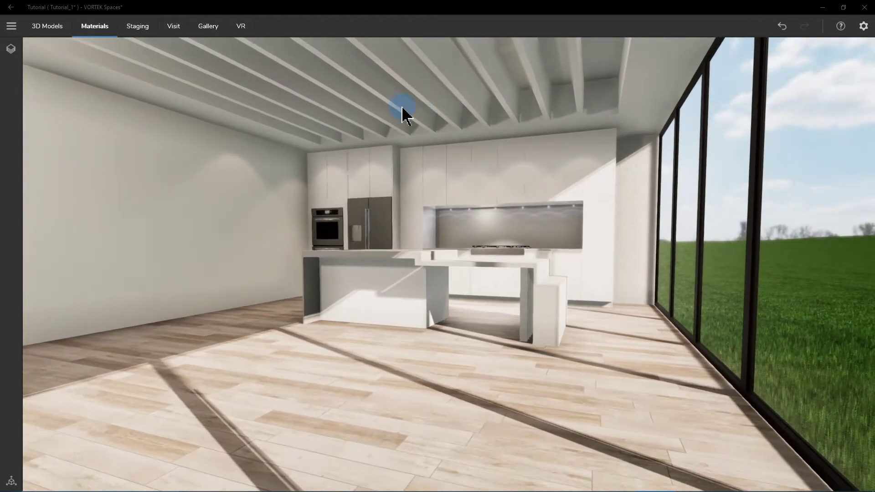
- Choose the Apples Bowl from the Kitchen models and set it on the island counter
click(52, 28)
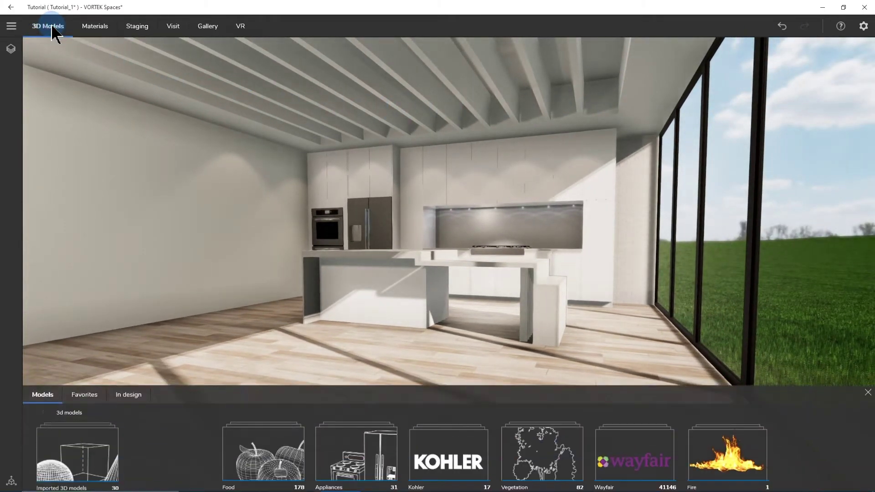
click(103, 138)
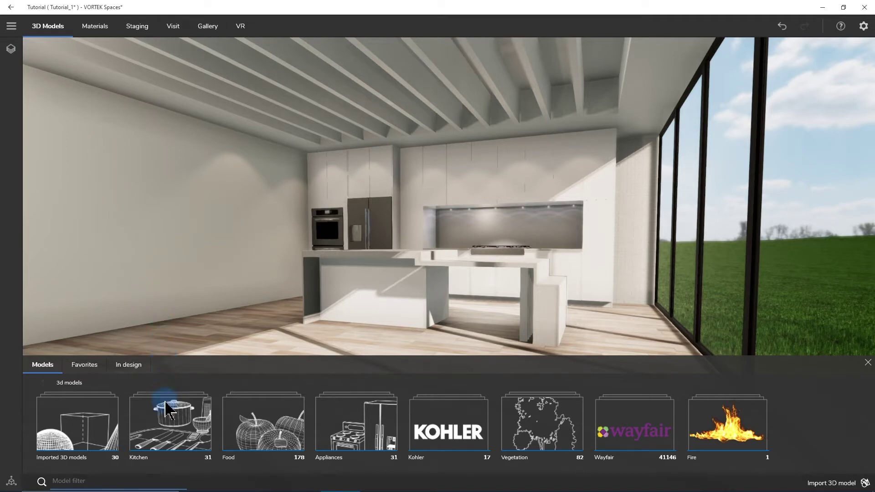
click(171, 430)
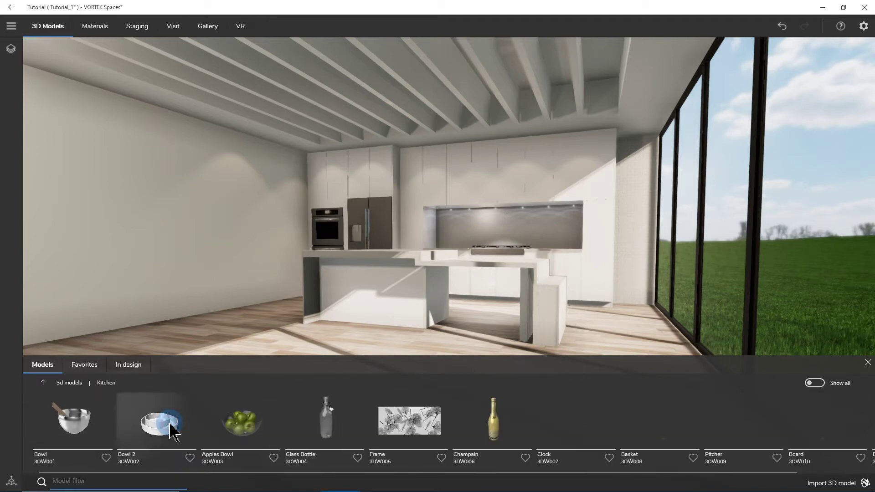
click(254, 435)
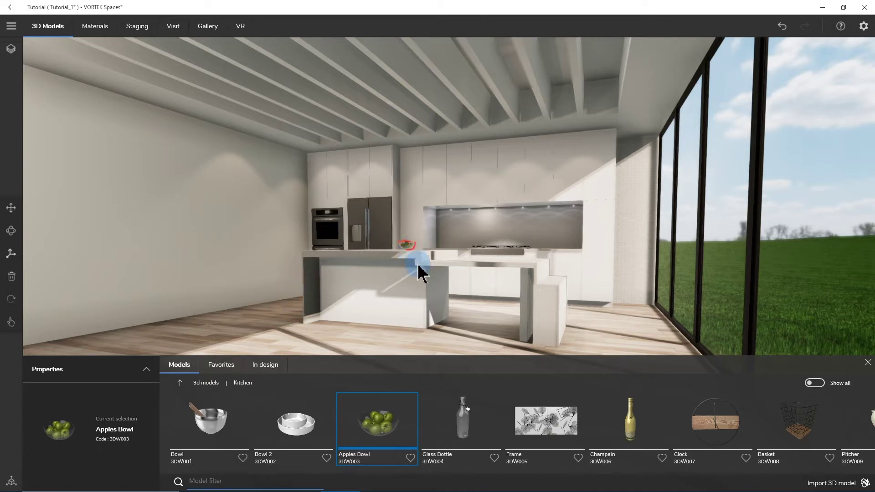
scroll(421, 274, up, 3)
scroll(442, 254, up, 5)
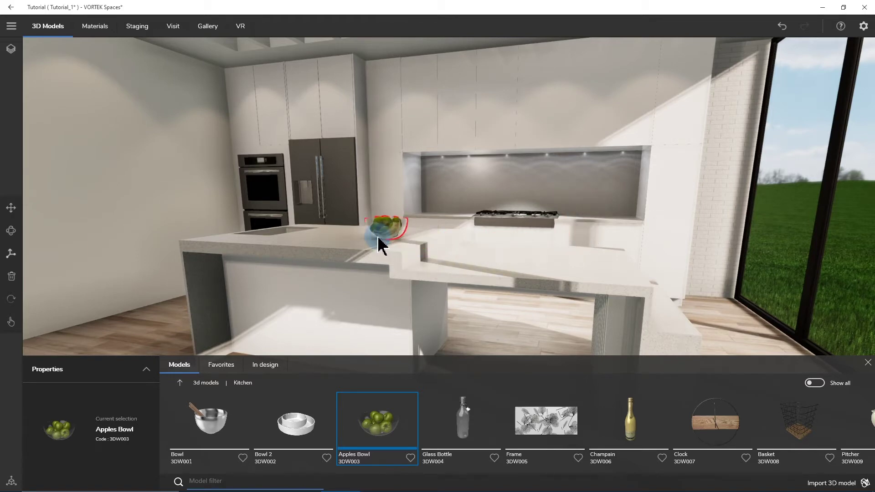
click(378, 241)
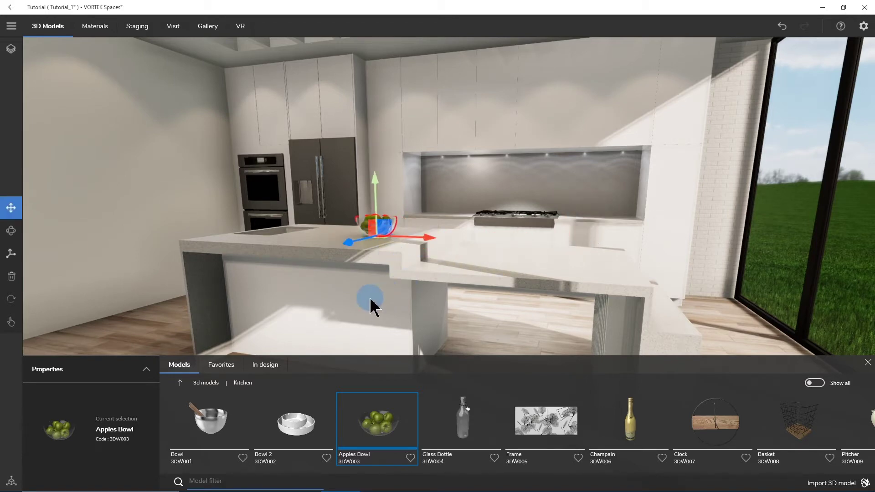
- Orbit around the Apples Bowl on the island and switch to the Rotate tool
drag(361, 293, 408, 321)
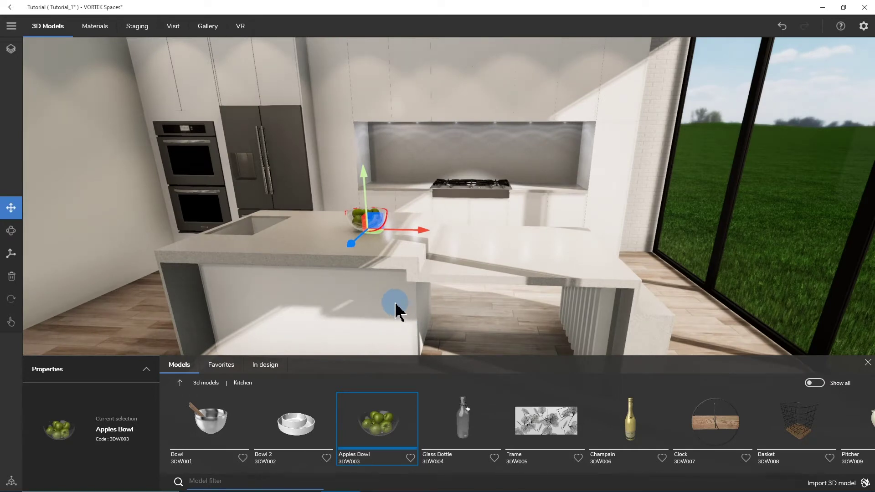
drag(395, 283, 381, 244)
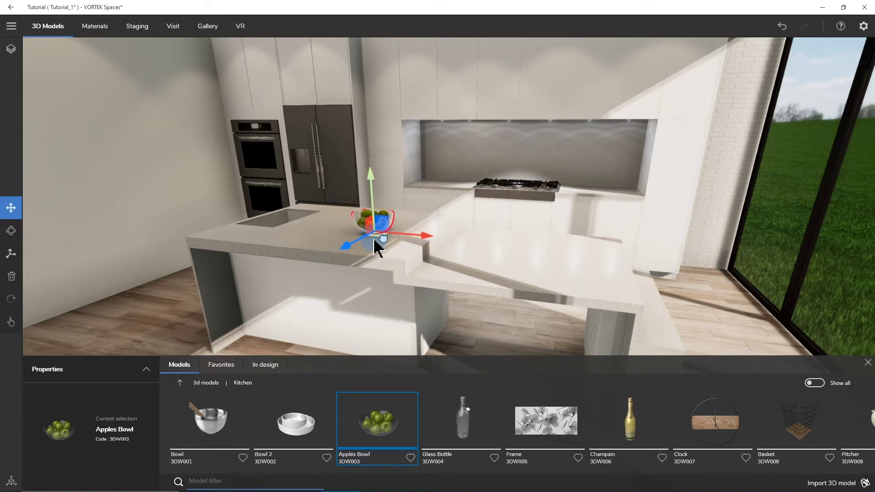
click(11, 231)
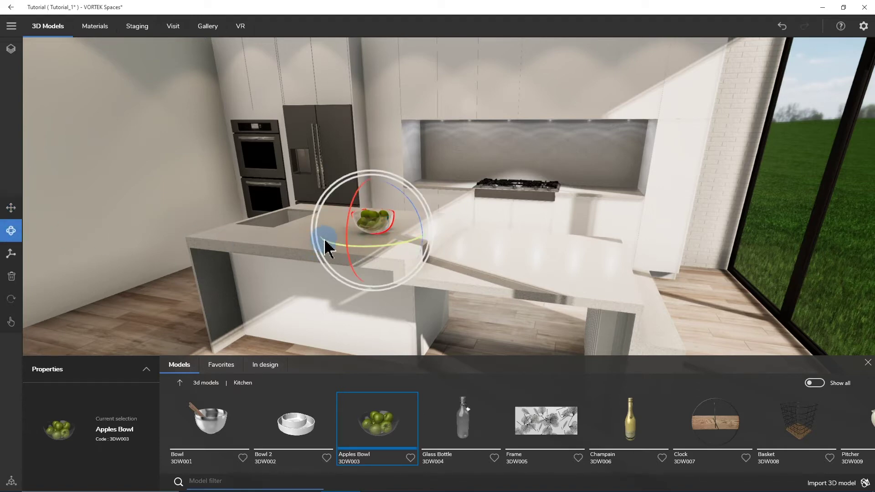
- Turn the Apples Bowl around its vertical axis and scale it up slightly
drag(330, 242, 273, 241)
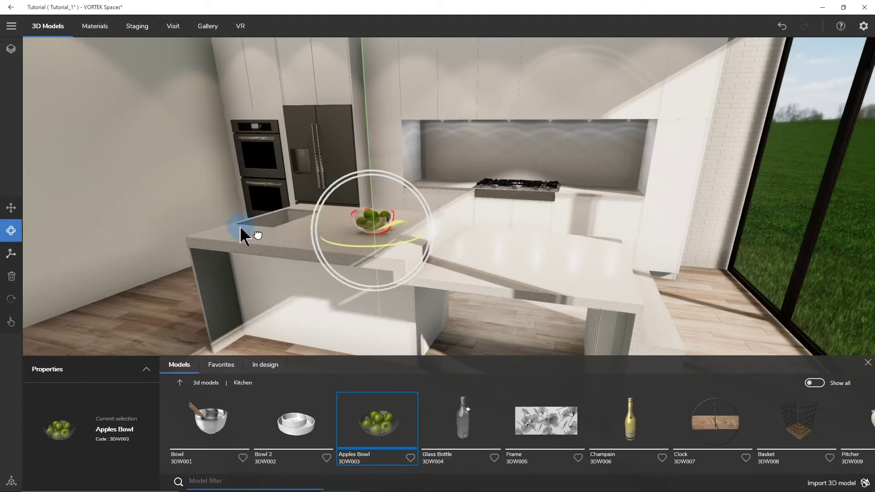
click(11, 253)
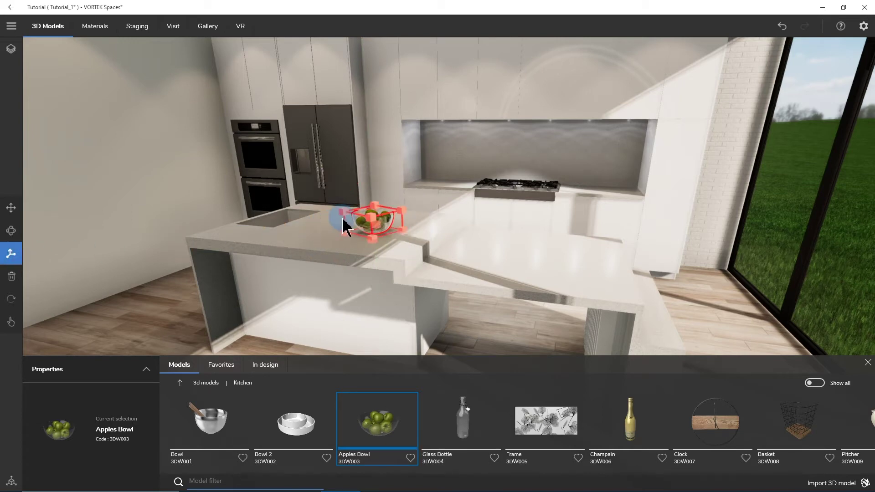
drag(341, 213, 358, 236)
- Move the Apples Bowl further along the island counter, then deselect it
click(15, 304)
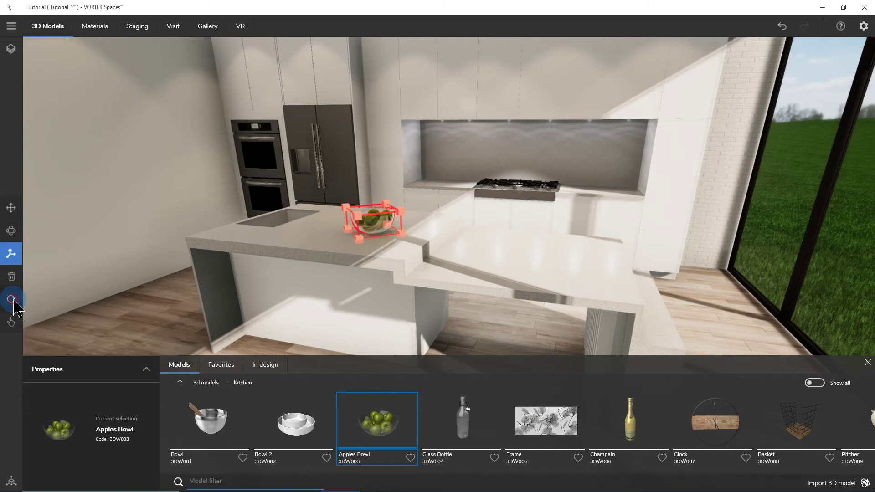
click(14, 302)
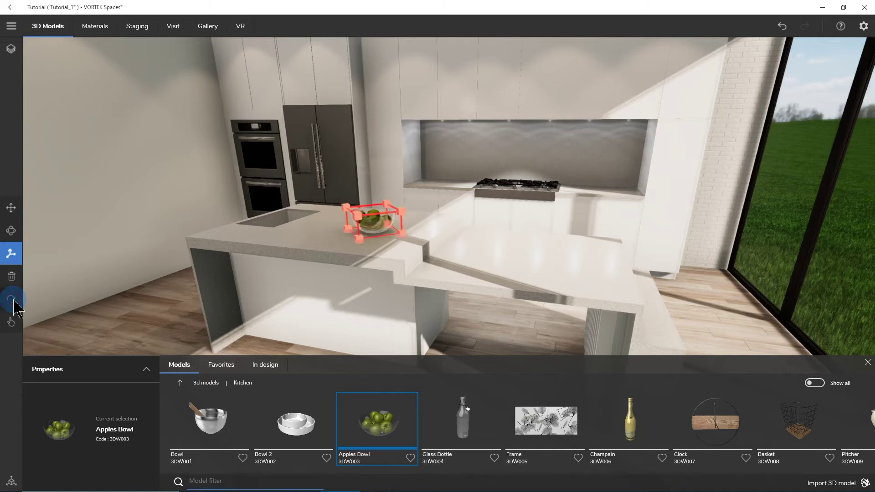
click(12, 323)
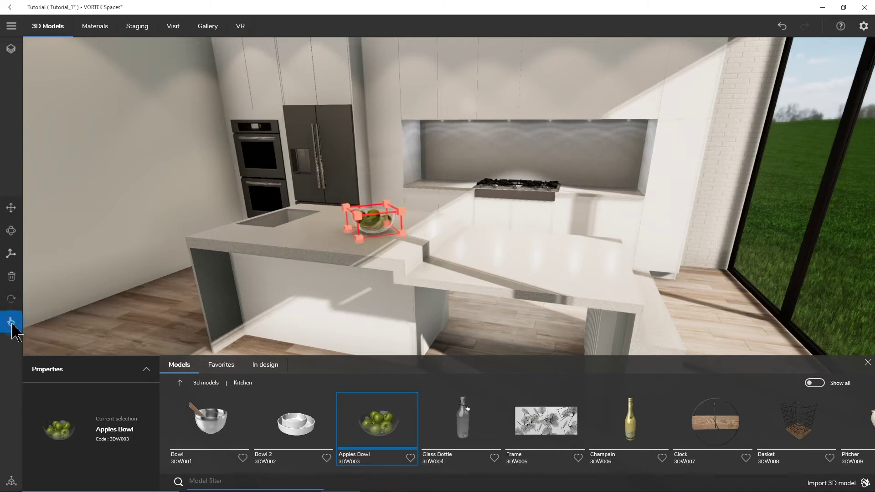
click(501, 259)
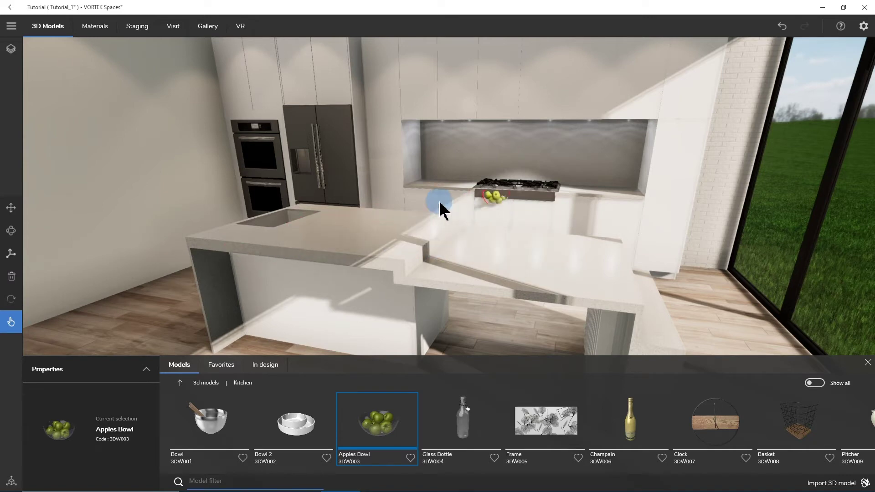
click(401, 258)
click(378, 246)
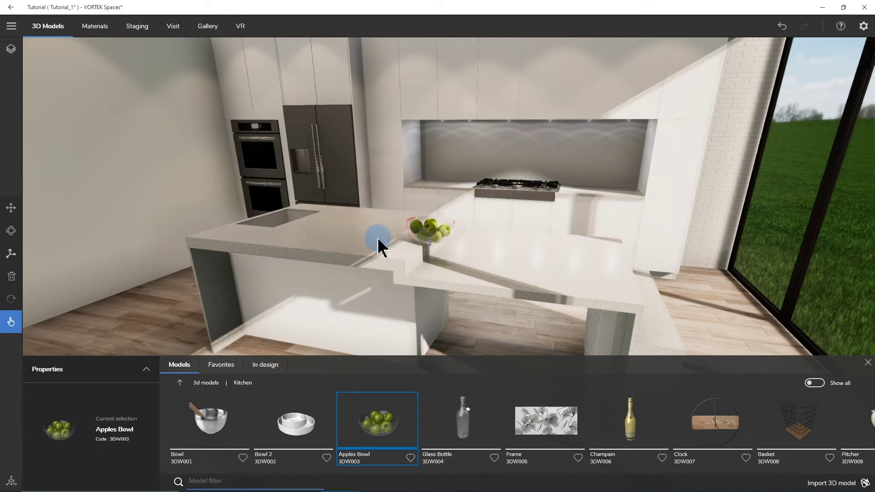
click(364, 244)
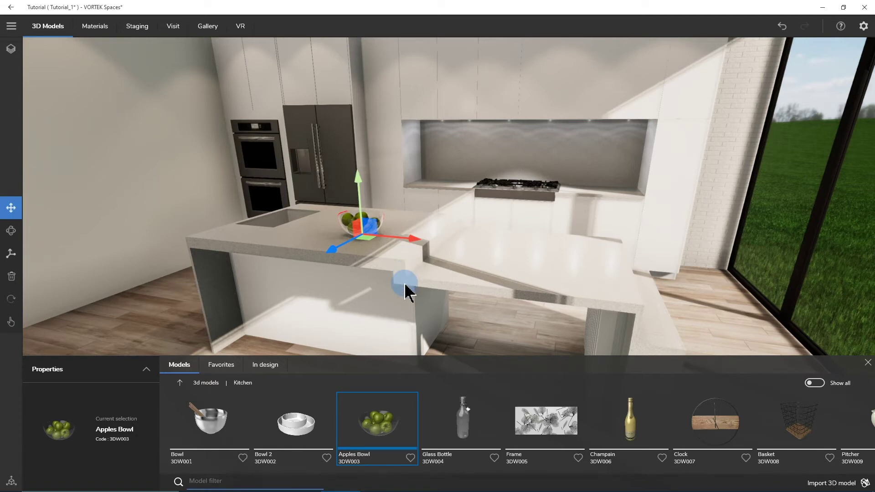
drag(404, 284, 358, 260)
click(248, 255)
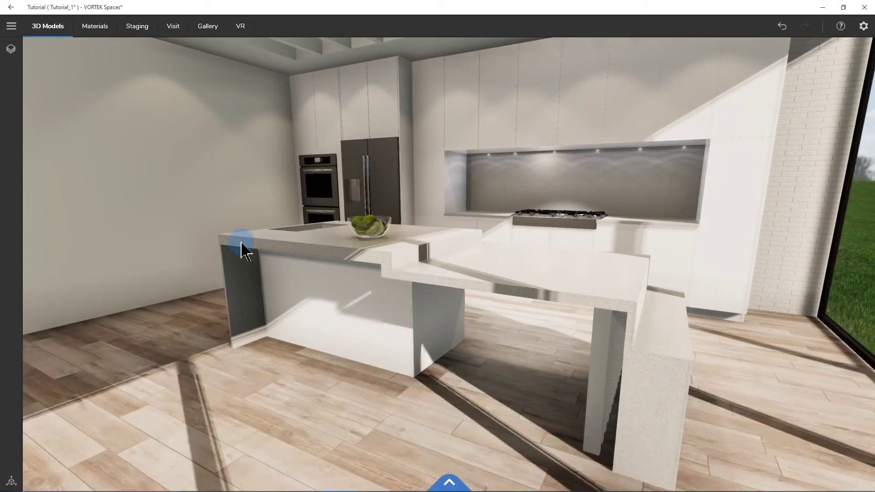
click(321, 326)
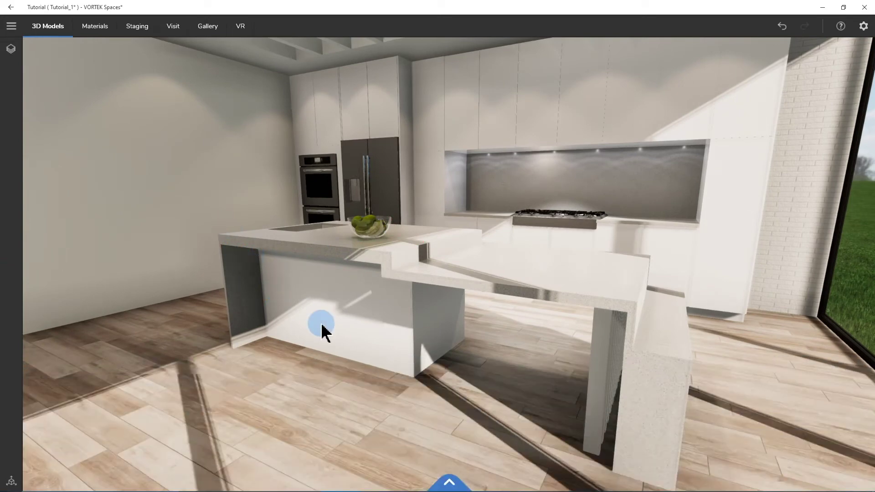
- Reopen the model library and browse to the Wayfair Accent Chairs category
click(448, 482)
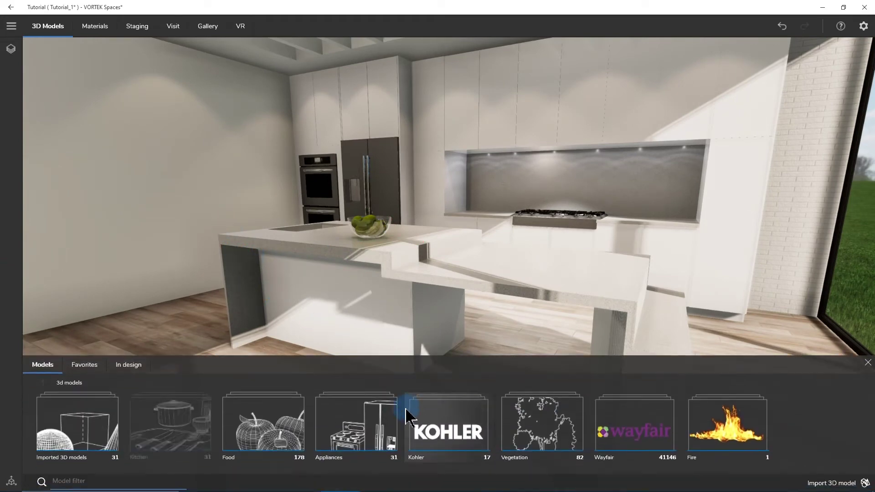
click(620, 440)
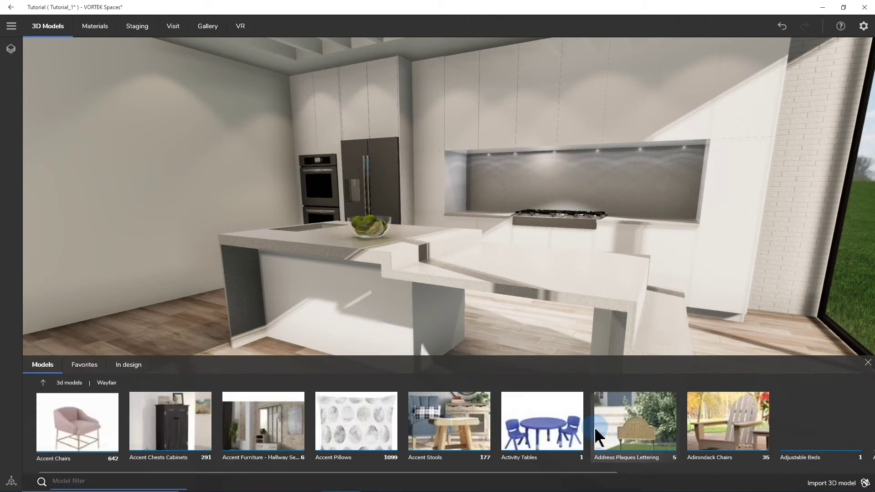
drag(246, 319, 285, 351)
click(104, 430)
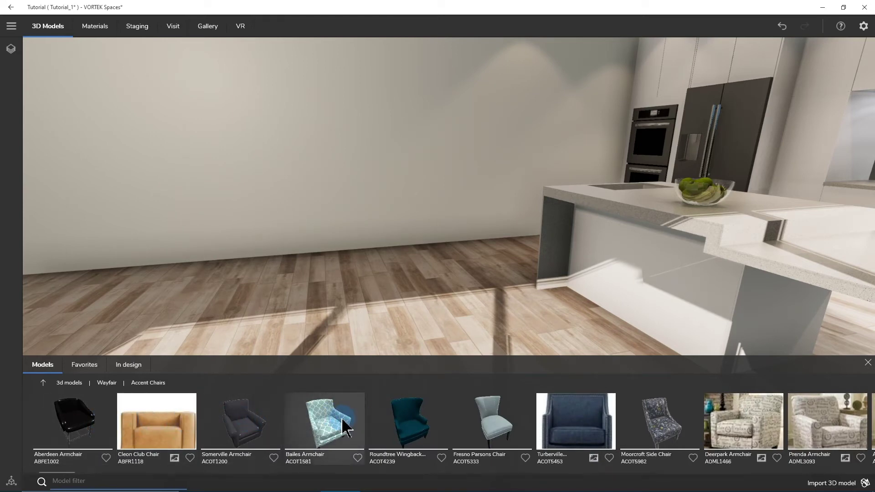
- Drag the Bailes Armchair into the room and set it in the left-wall corner
mouse_move(343, 422)
mouse_down()
mouse_move(279, 312)
mouse_move(295, 319)
mouse_move(267, 306)
mouse_move(591, 303)
mouse_move(476, 273)
mouse_move(414, 289)
mouse_move(424, 248)
mouse_move(418, 266)
mouse_up()
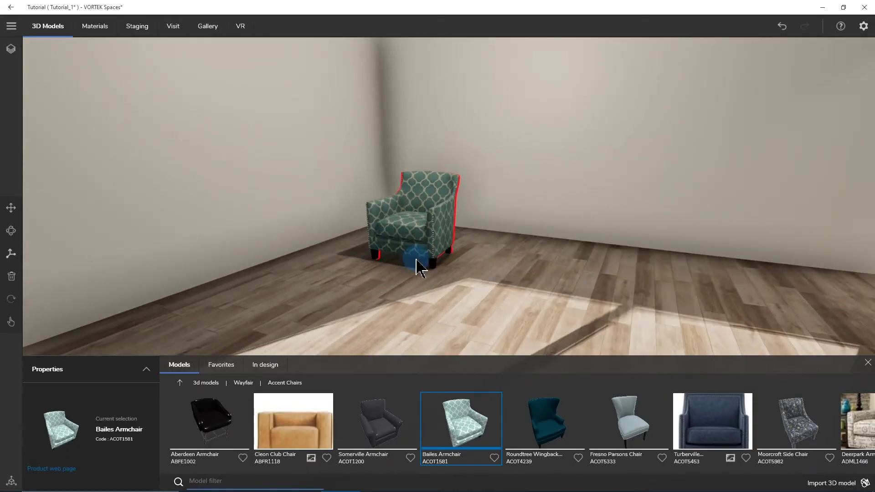
scroll(419, 267, down, 5)
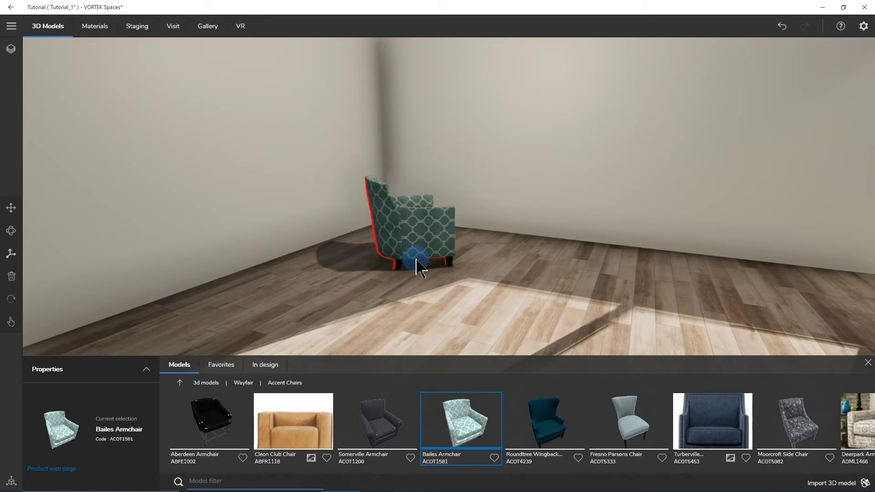
scroll(418, 267, up, 3)
drag(418, 267, 412, 246)
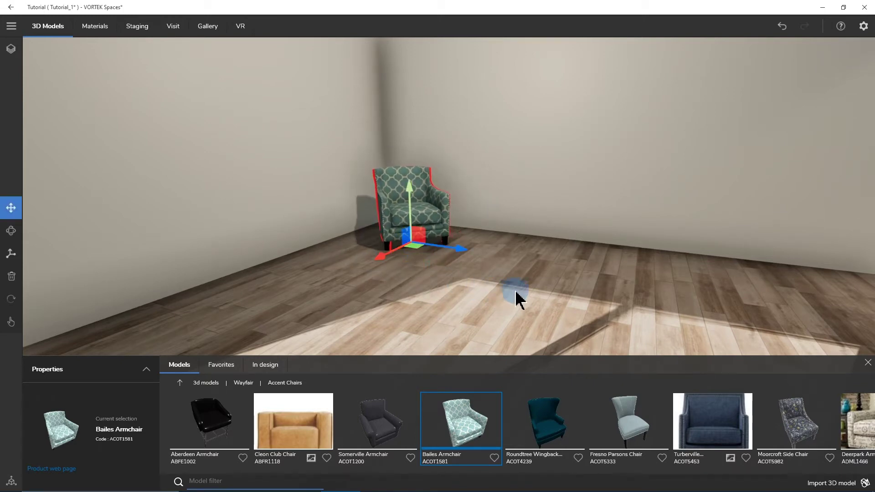
mouse_move(582, 244)
mouse_down()
mouse_move(441, 256)
mouse_move(447, 275)
mouse_move(570, 289)
mouse_move(322, 362)
mouse_move(404, 352)
mouse_move(411, 395)
mouse_up()
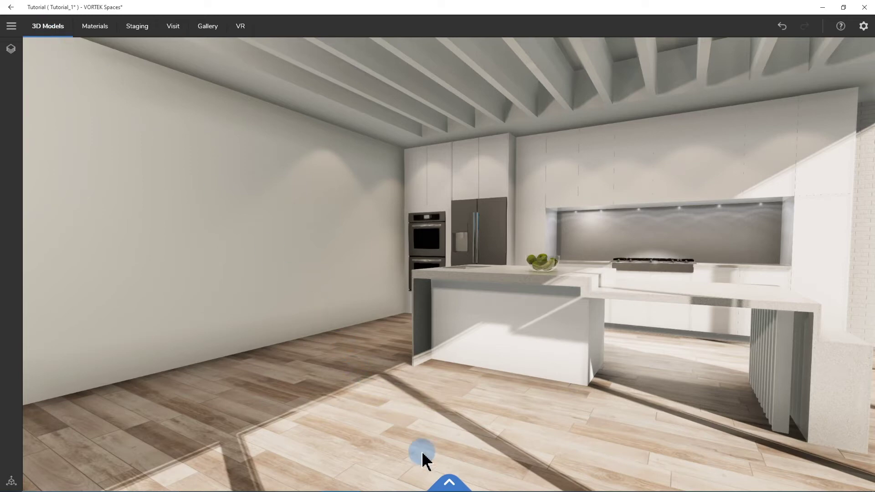
- Start Import 3D model, acknowledge the supported formats notice, and return to the 3D Warehouse results
click(449, 482)
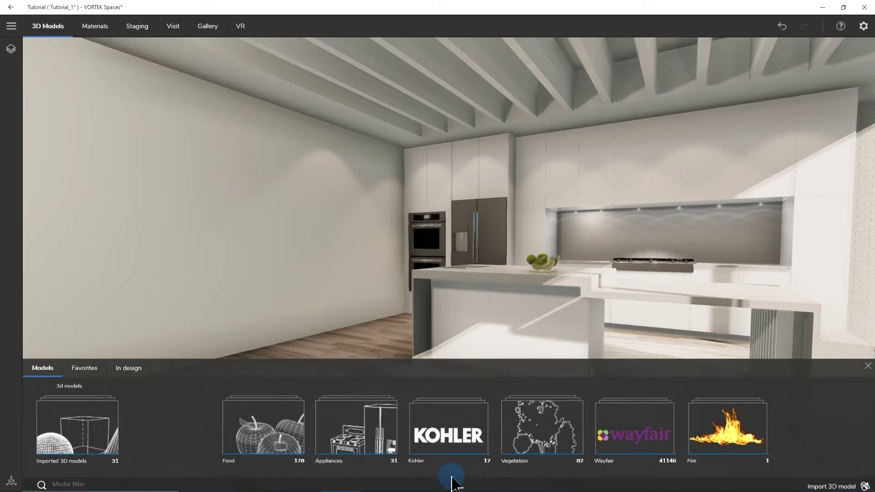
click(828, 483)
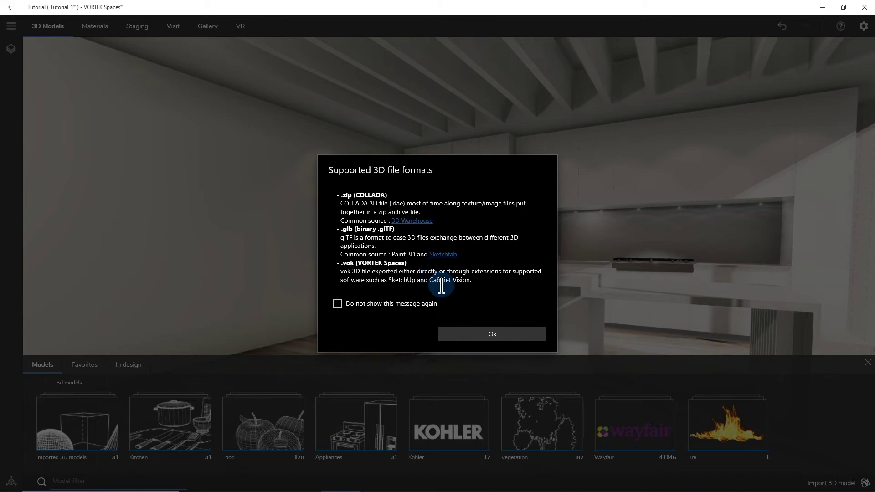
click(489, 333)
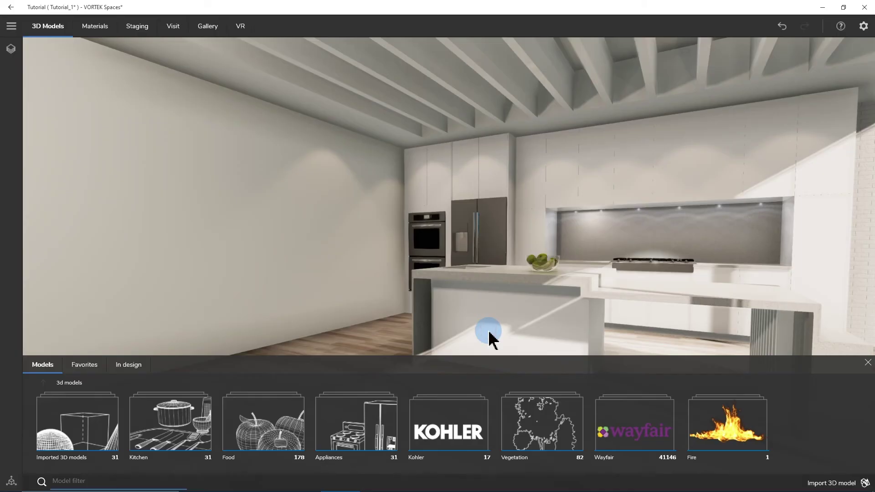
mouse_move(391, 489)
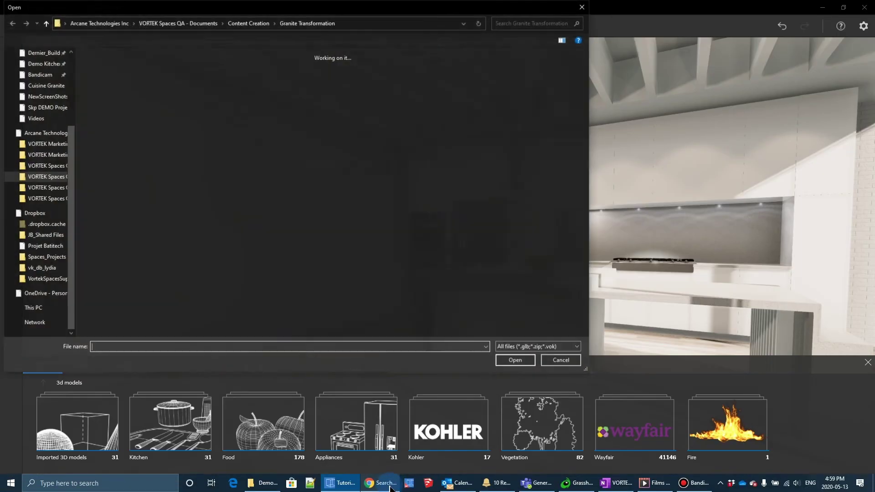
click(387, 484)
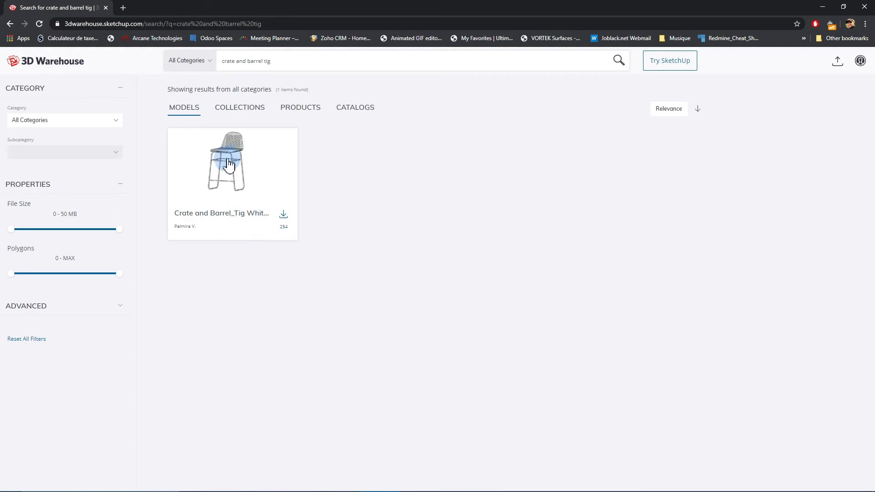
- Download the Crate and Barrel_Tig stool from 3D Warehouse as a Collada file
click(284, 216)
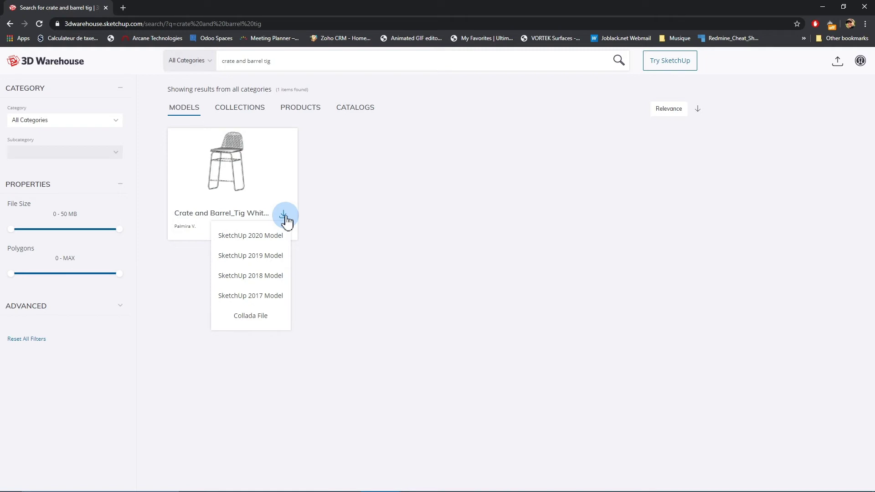
click(252, 317)
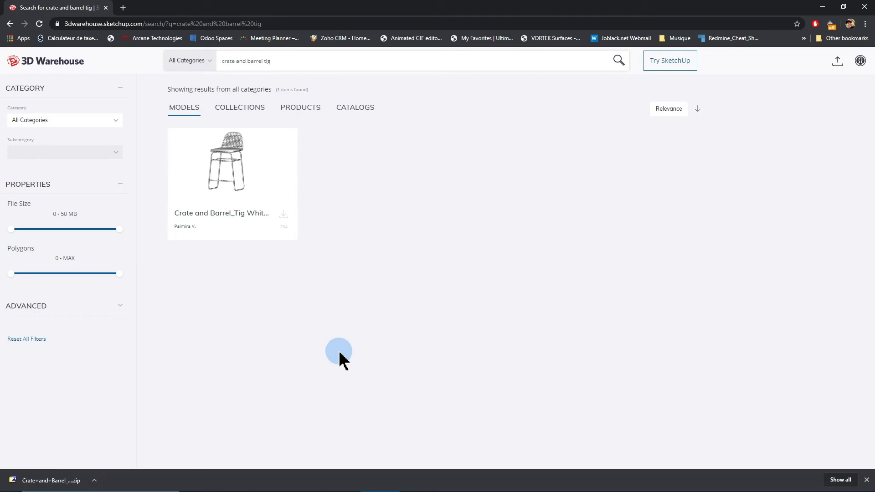
- Import the Crate+and+Barrel zip from the Downloads folder
key(alt+Tab)
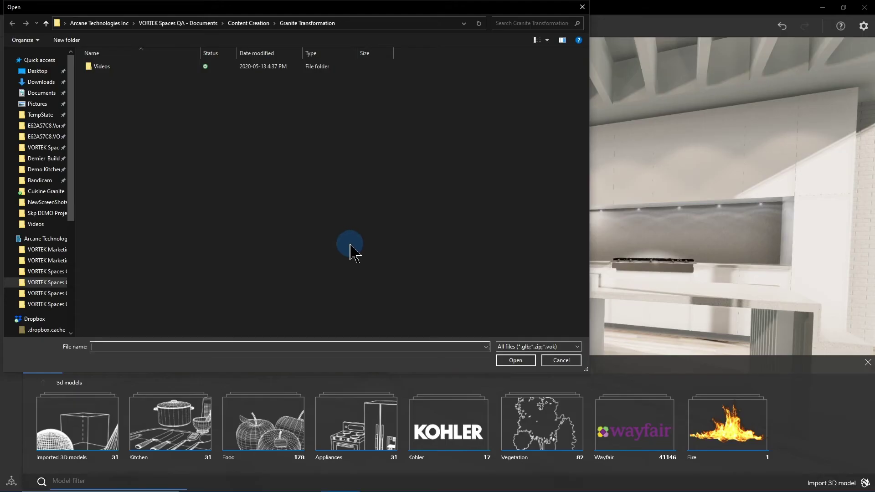
click(48, 83)
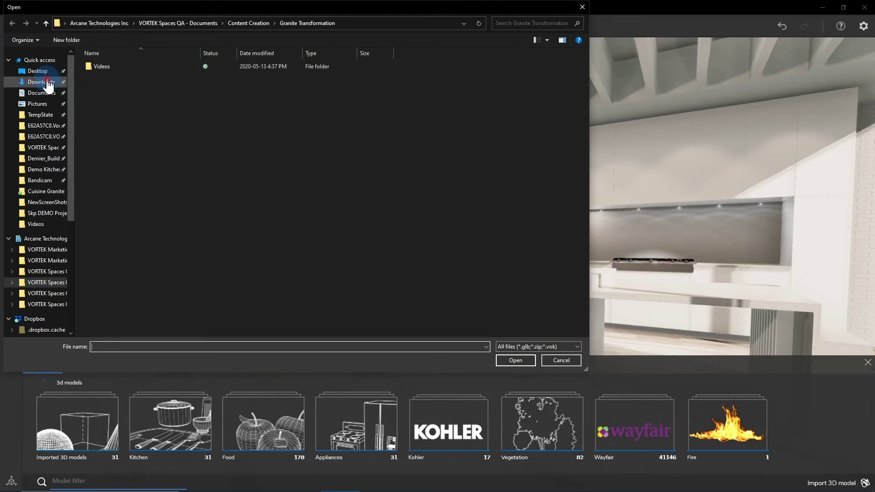
click(109, 80)
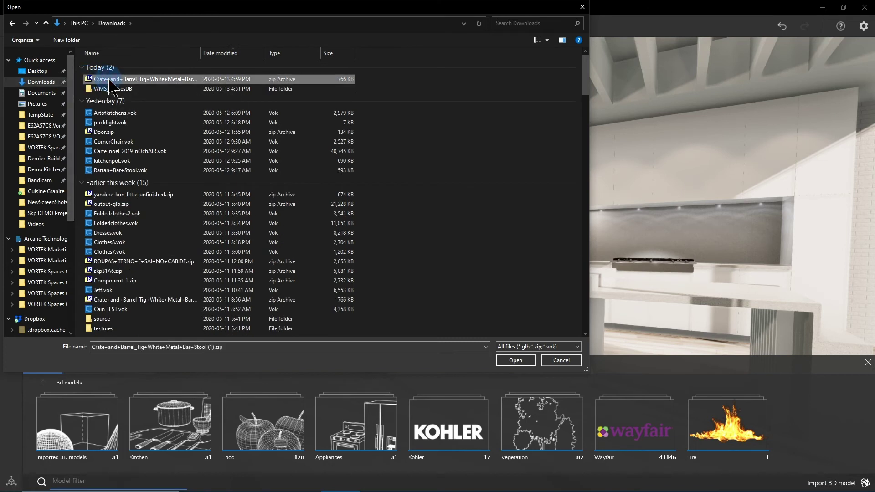
click(523, 362)
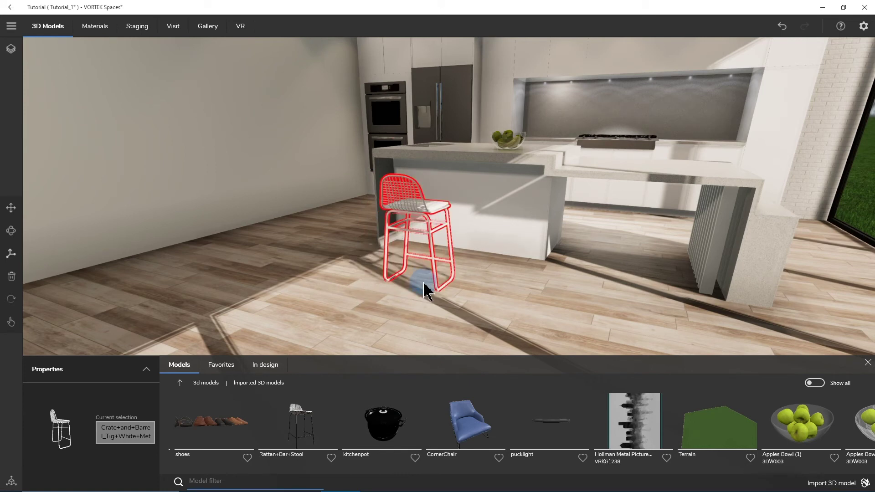
- Place the imported stool on the floor beside the kitchen island
scroll(424, 290, down, 5)
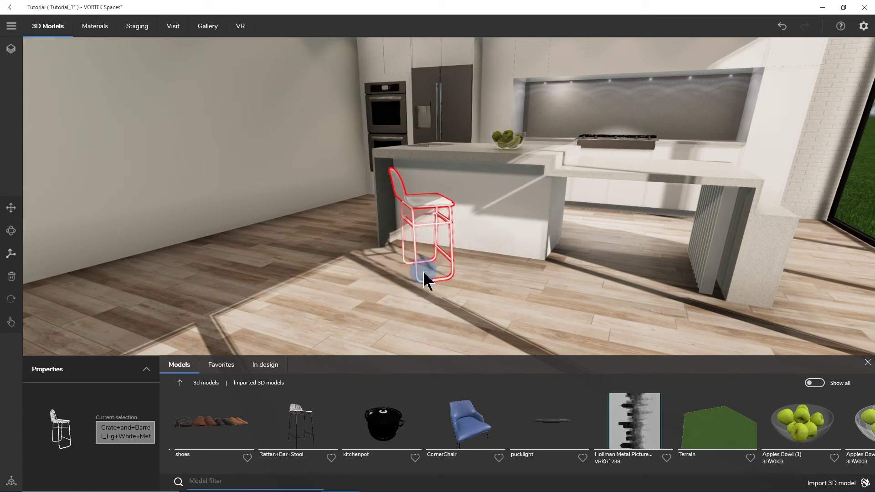
click(424, 277)
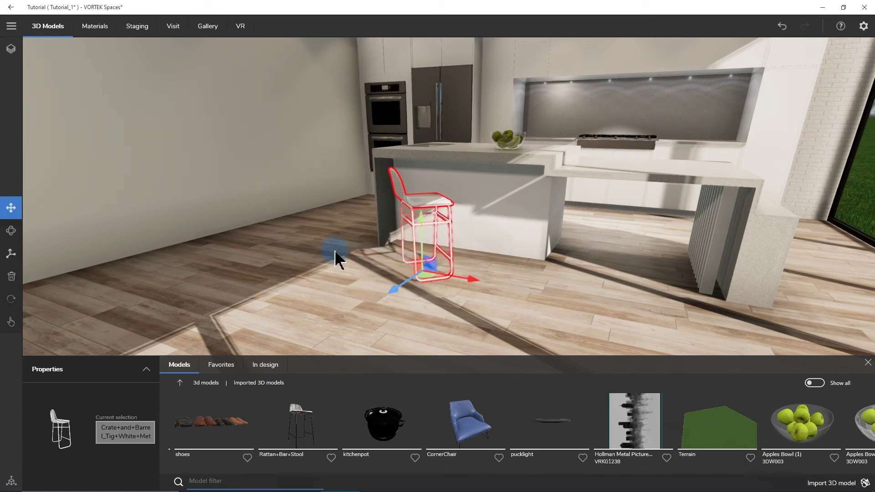
drag(356, 243, 299, 279)
click(279, 227)
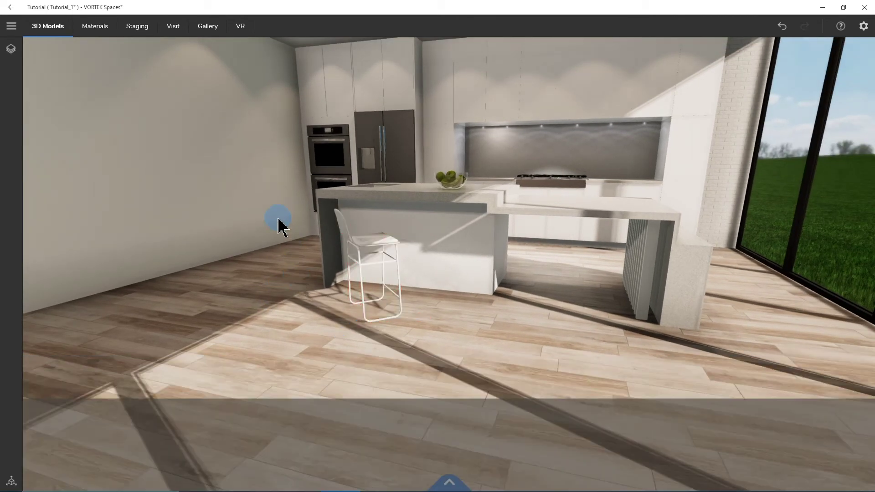
- Apply the Appliances material Copy of Stainless Steel to the stool frame
click(95, 26)
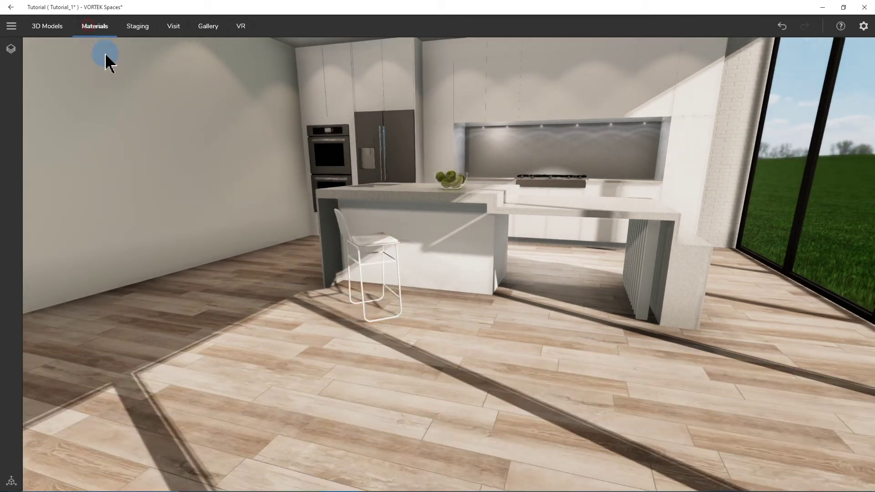
click(359, 253)
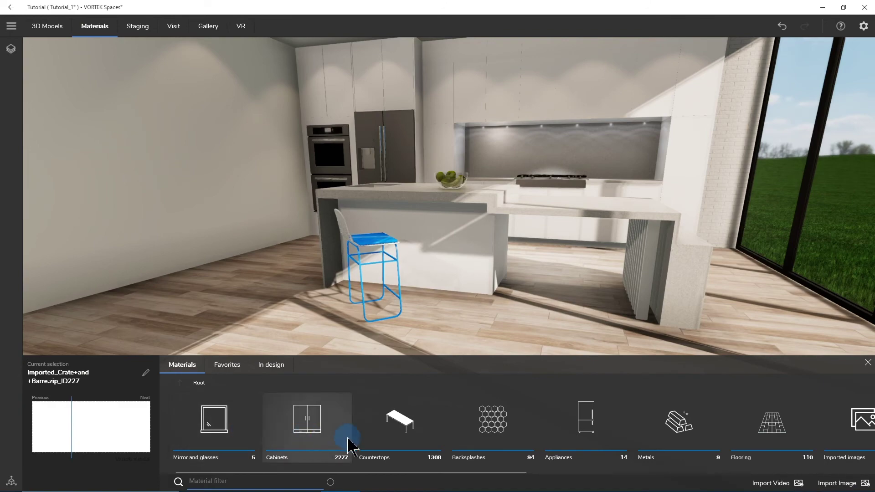
click(577, 444)
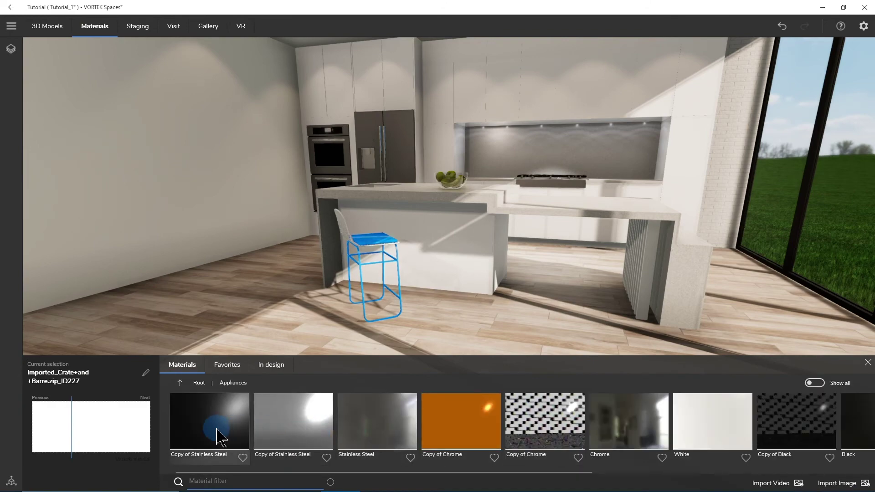
click(217, 433)
- Give the stool's wire backrest the same Copy of Stainless Steel material, turning it black
click(312, 296)
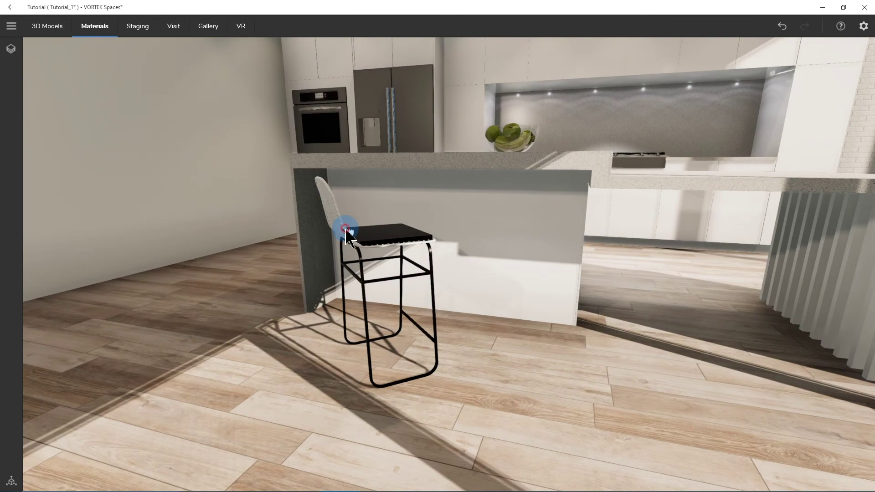
click(346, 233)
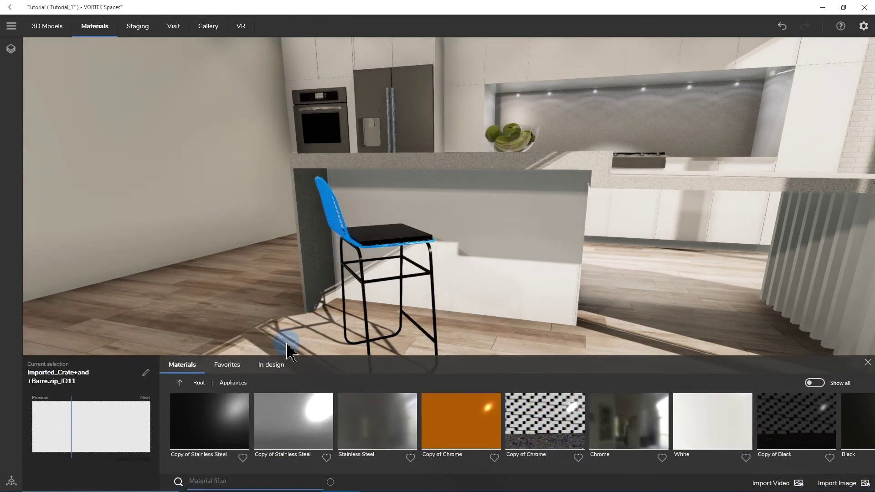
click(233, 430)
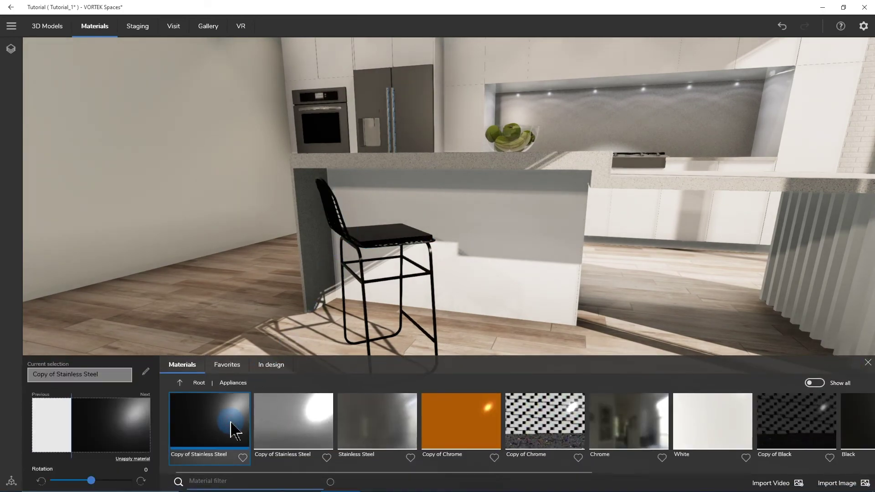
mouse_move(496, 269)
mouse_down()
mouse_move(430, 292)
mouse_move(425, 306)
mouse_move(439, 318)
mouse_move(440, 283)
mouse_move(485, 250)
mouse_move(446, 312)
mouse_move(356, 320)
mouse_move(328, 306)
mouse_move(282, 311)
mouse_up()
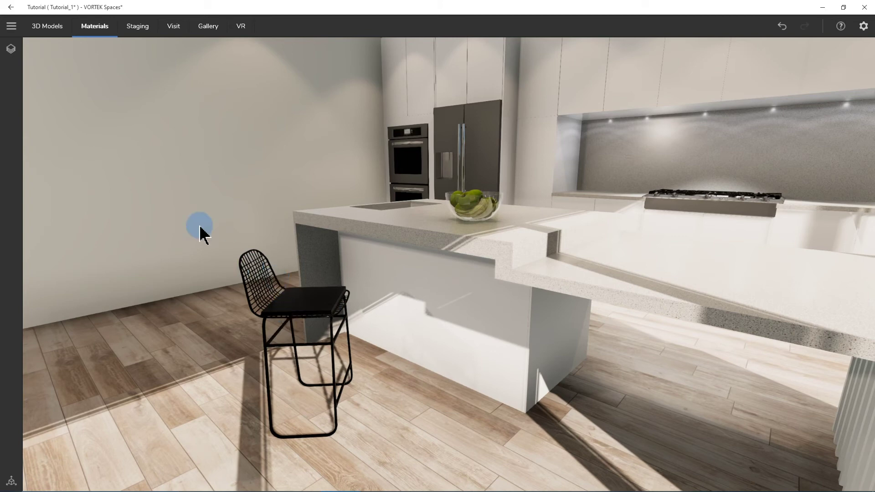
- Save the black Tig stool to My Library and drag a second copy beside the kitchen island
click(48, 26)
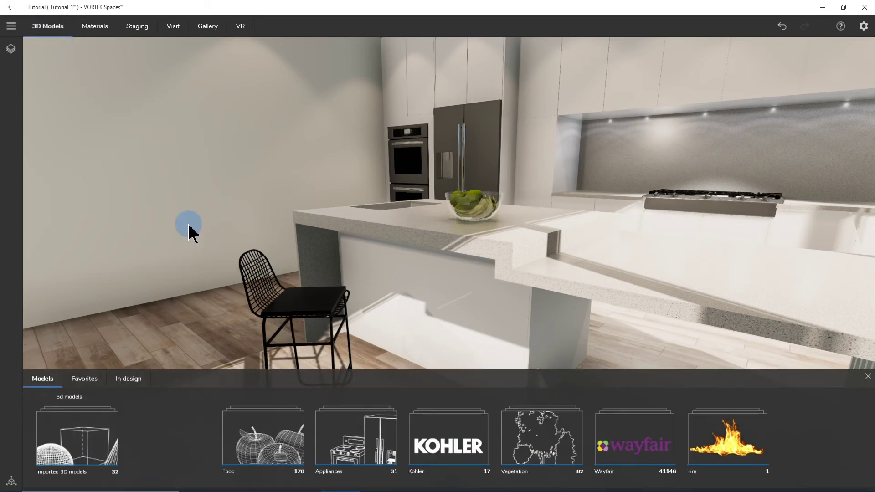
click(303, 311)
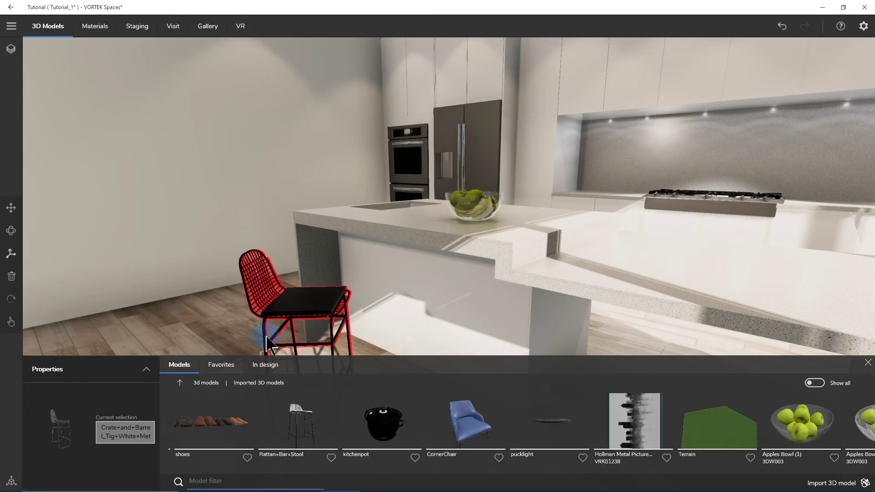
scroll(524, 428, down, 3)
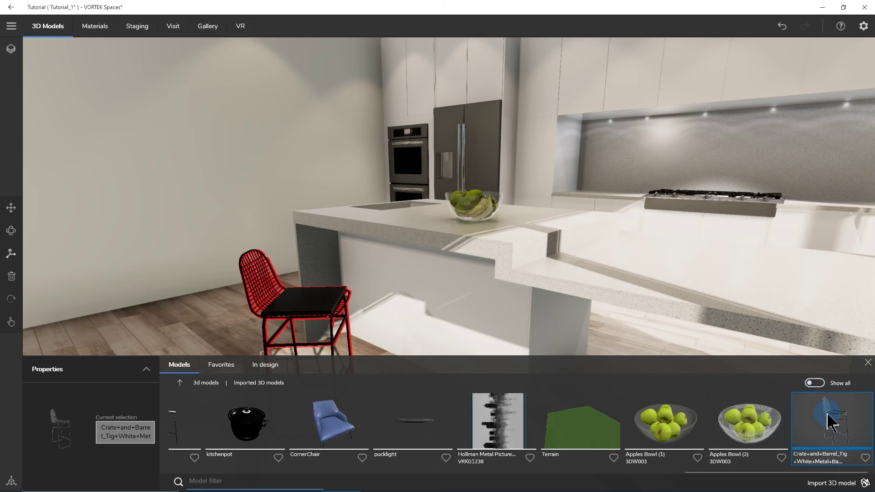
click(146, 369)
click(108, 175)
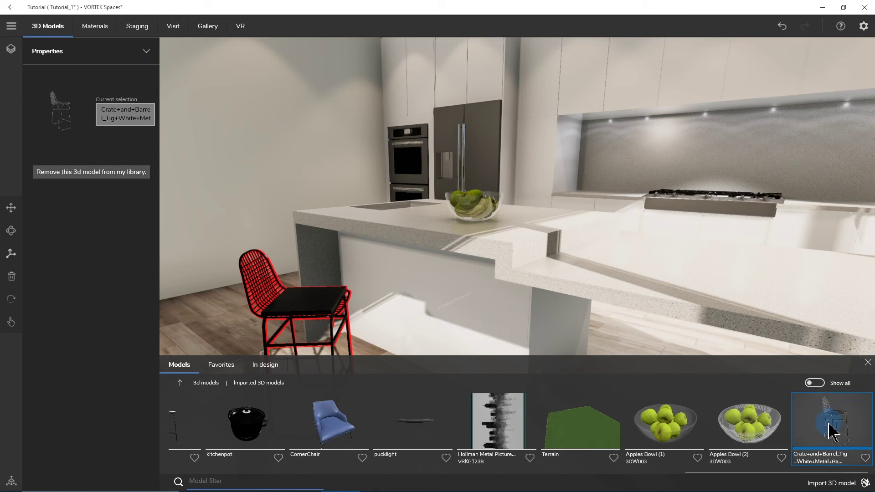
drag(829, 432, 524, 333)
drag(640, 282, 610, 267)
- Deselect the new stool, leaving two black Tig stools side by side at the island
click(574, 255)
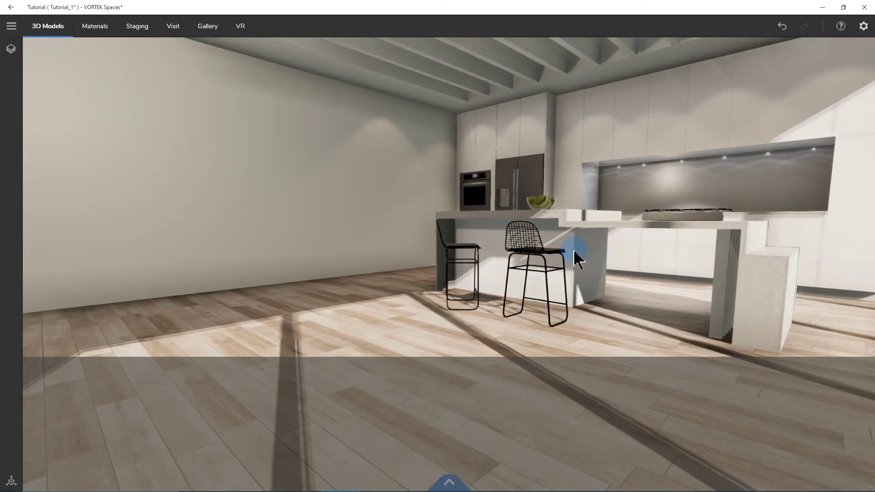